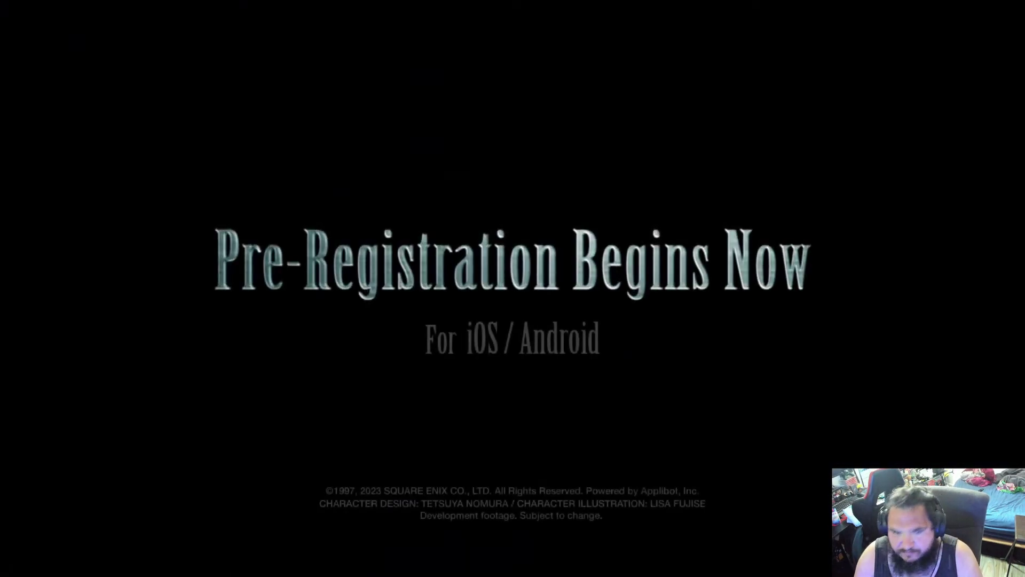
click(512, 280)
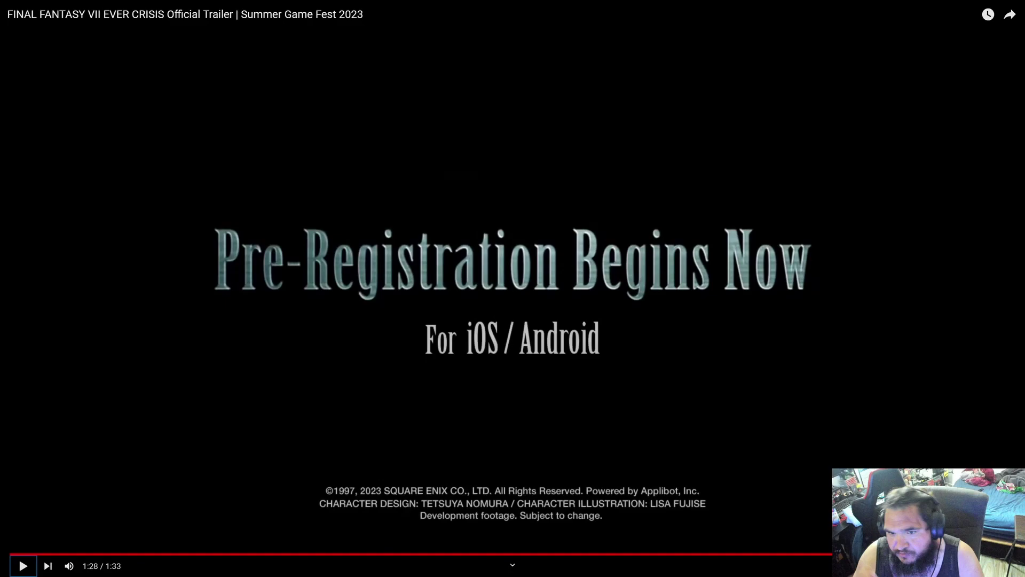